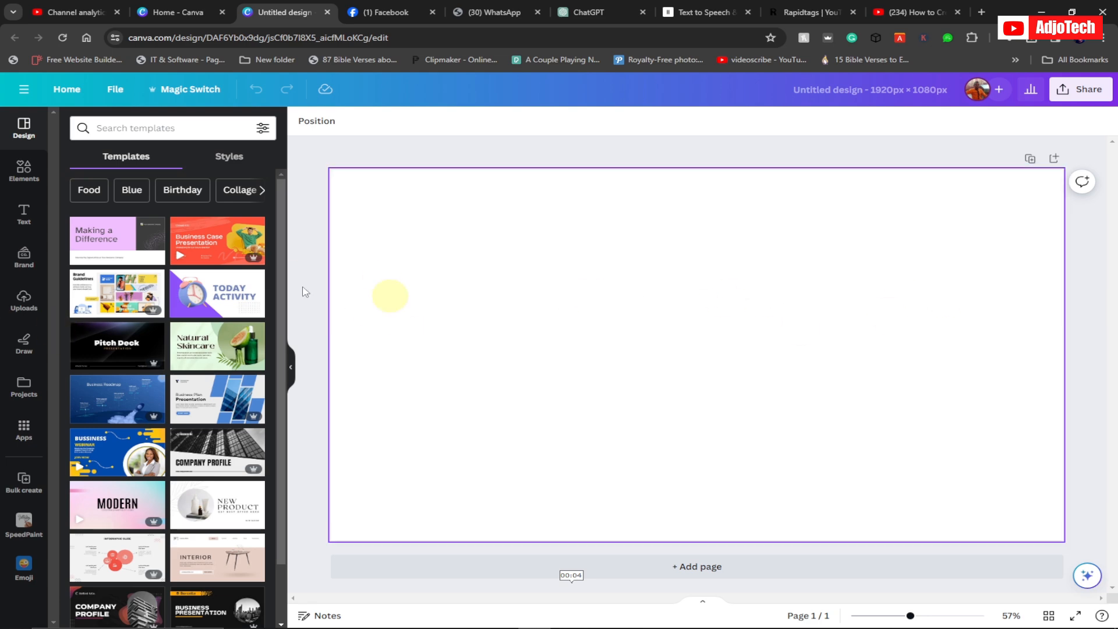
Step: Add a heading reading "Whiteboard" to the blank page and enlarge it to about size 179
left_click(22, 217)
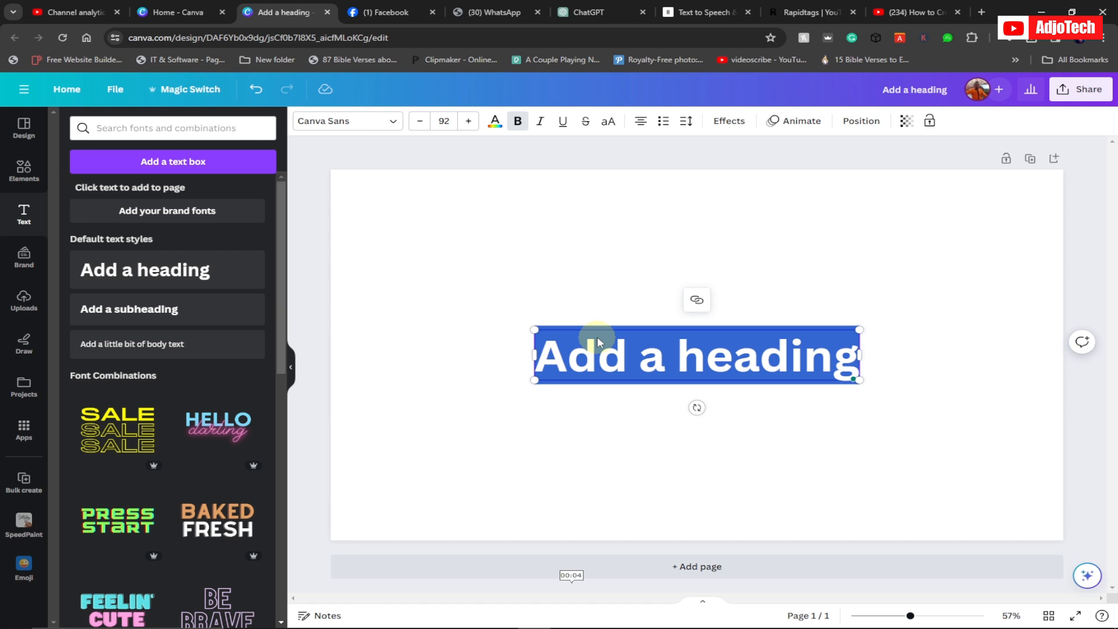
type("White")
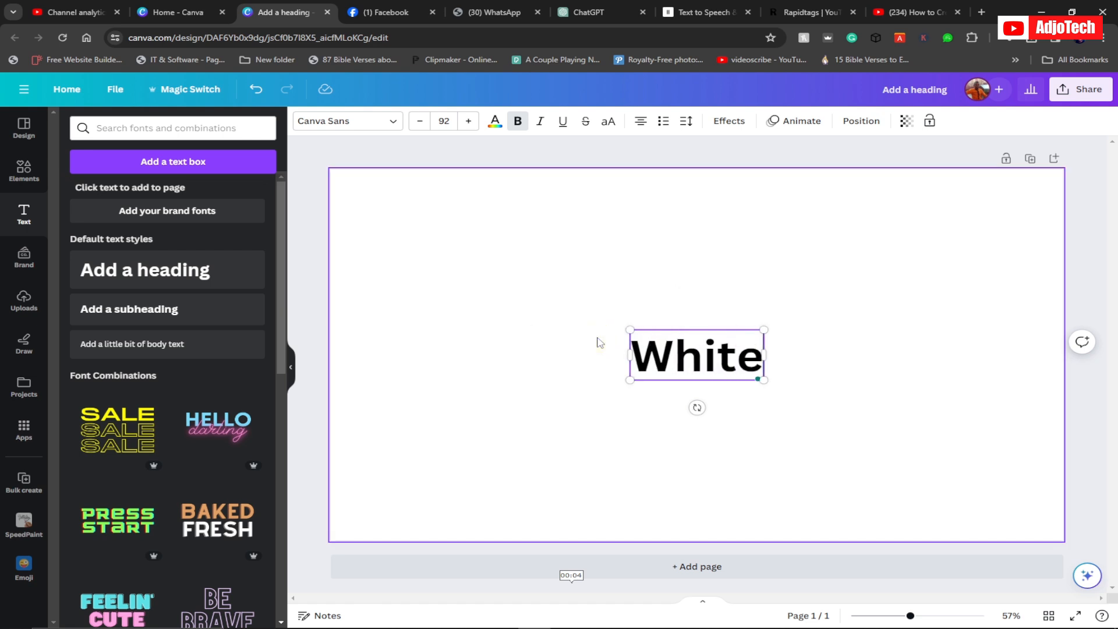
type("board")
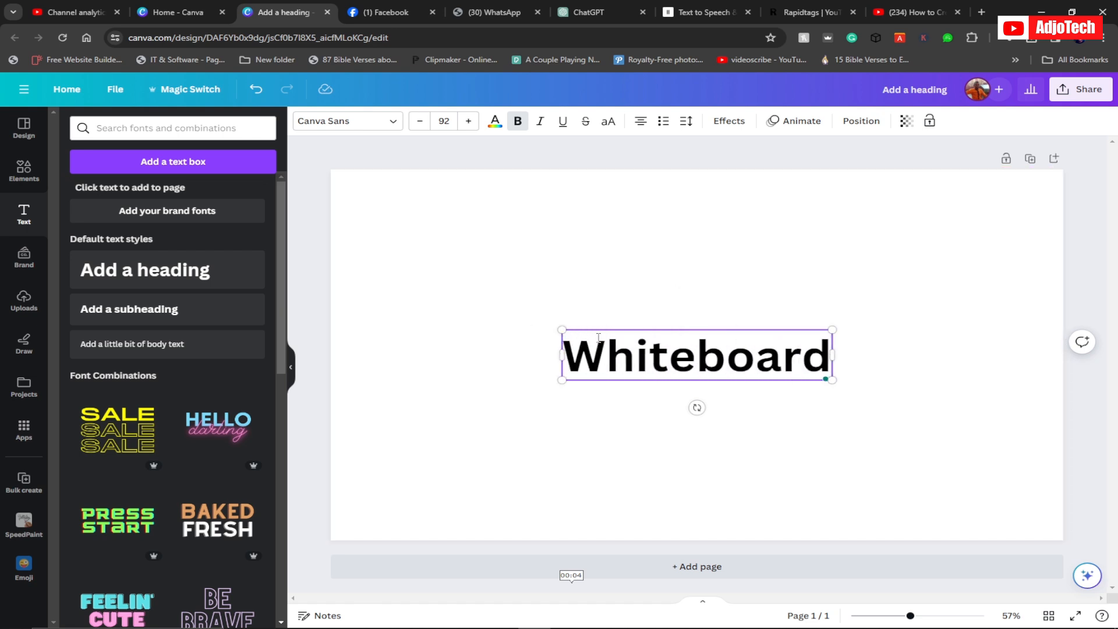
left_click(577, 322)
left_click_drag(559, 326, 419, 250)
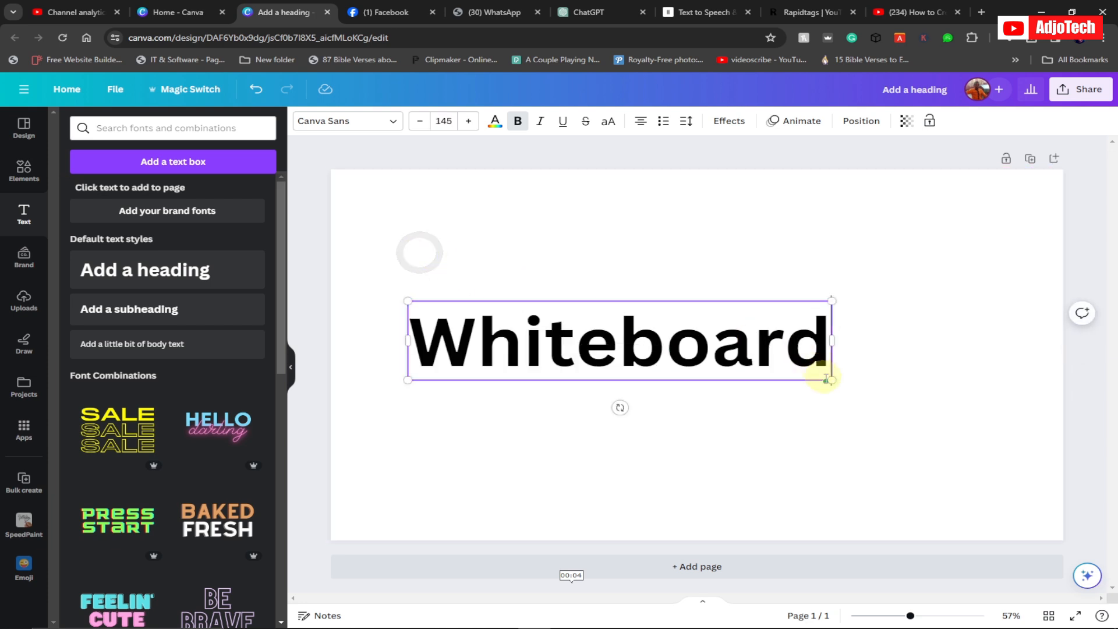
left_click_drag(831, 382, 933, 400)
Step: Change the font of the whole Whiteboard heading to Gagalin
left_click(666, 355)
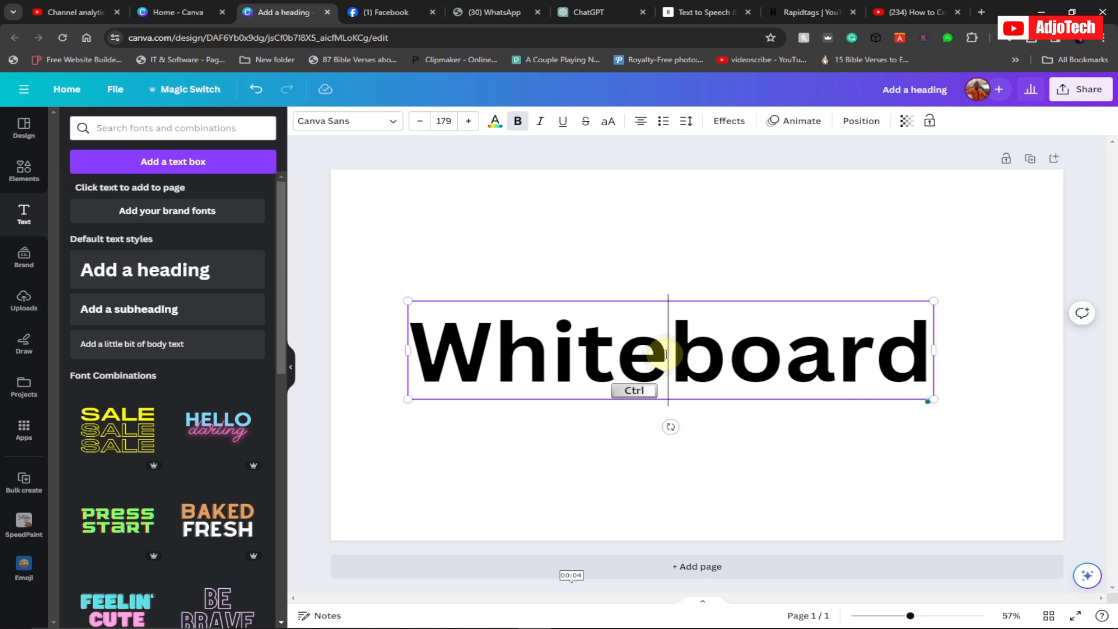
key("ctrl+a")
left_click(334, 128)
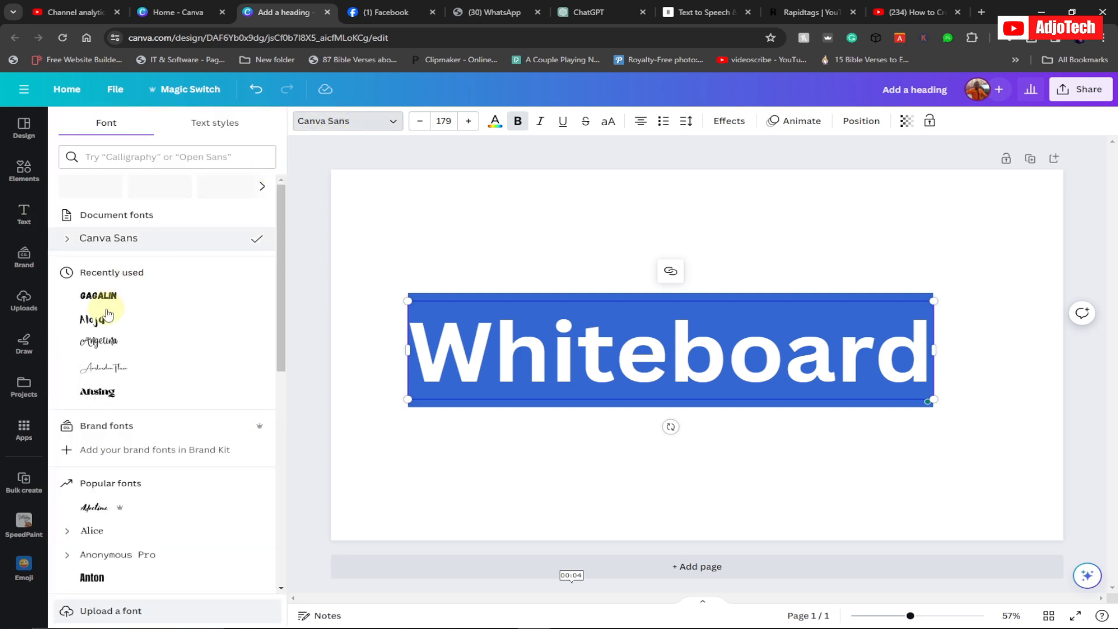
left_click(103, 297)
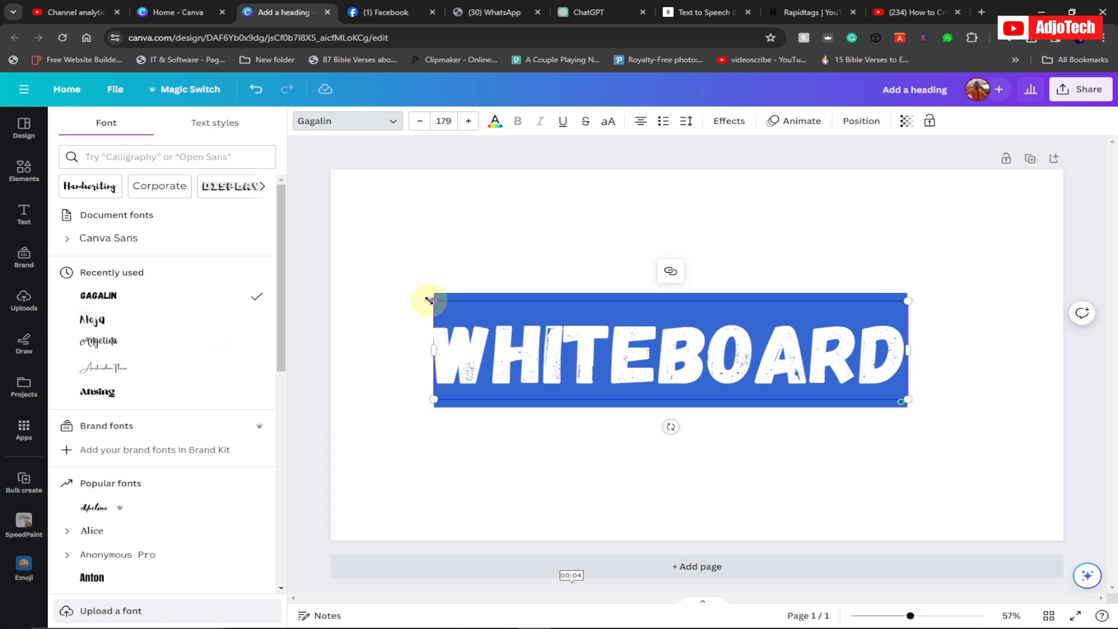
Step: Enlarge the heading to about size 230 and move it, horizontally centred, to the upper half of the page
left_click_drag(910, 398, 1004, 442)
left_click_drag(432, 295, 392, 278)
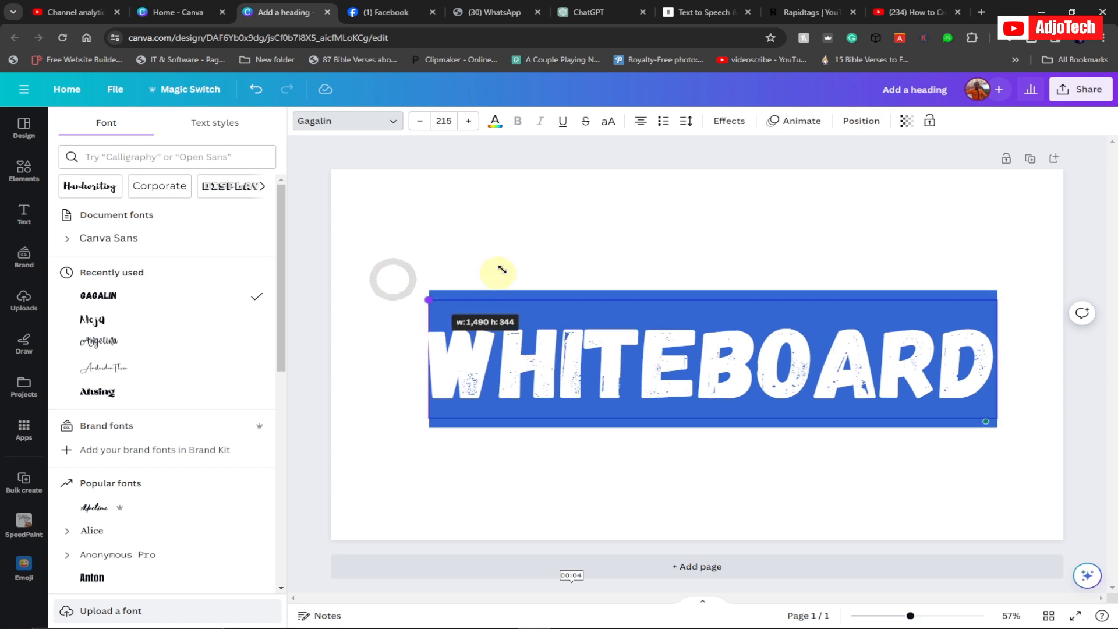
left_click(528, 241)
left_click(639, 369)
left_click_drag(638, 369, 641, 304)
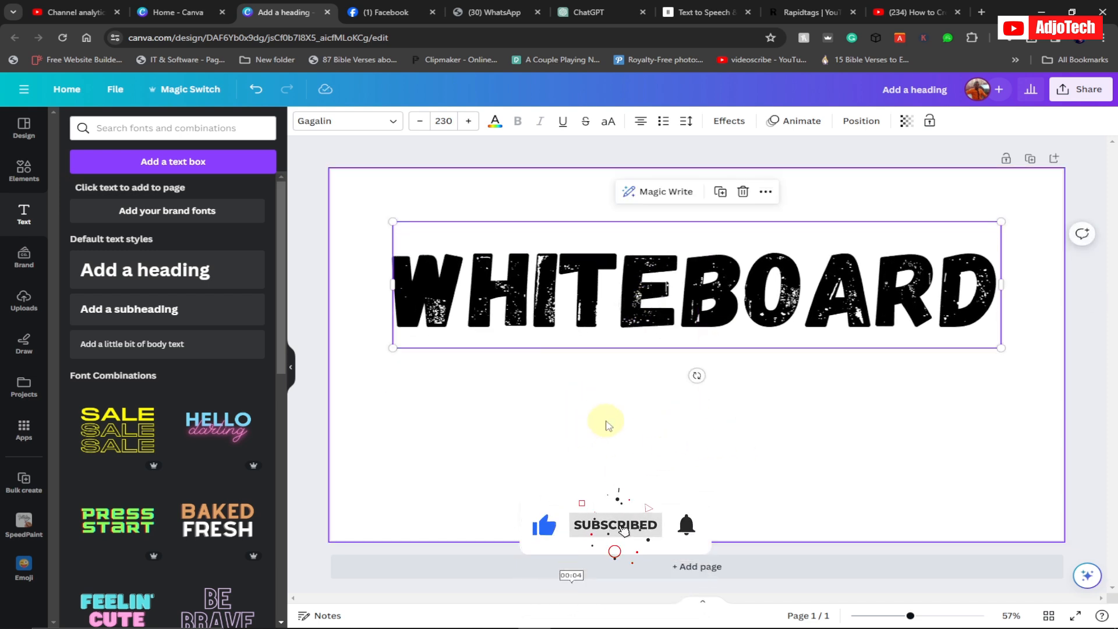
Step: Insert the simple laptop outline from the computer graphics, centred below the heading, and nudge the heading slightly upward
left_click(24, 172)
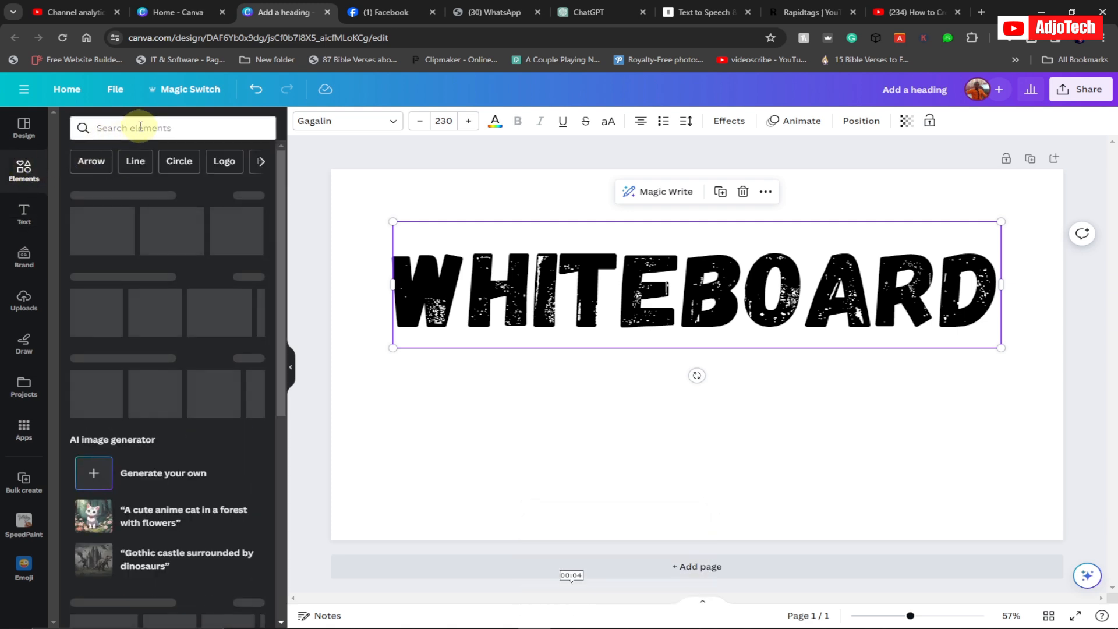
left_click(141, 128)
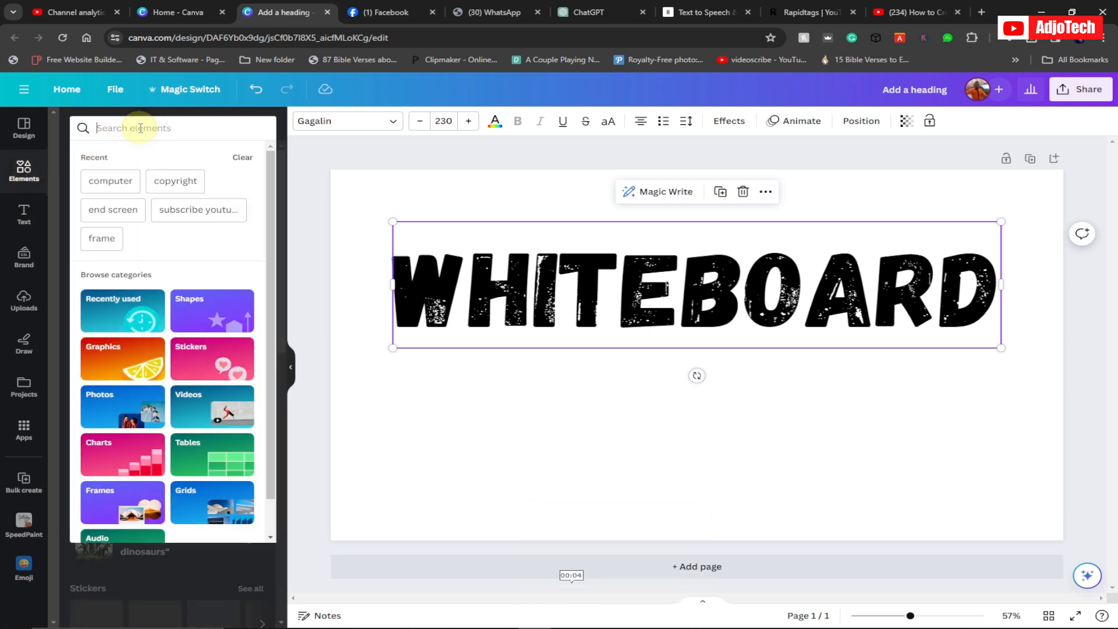
left_click(101, 184)
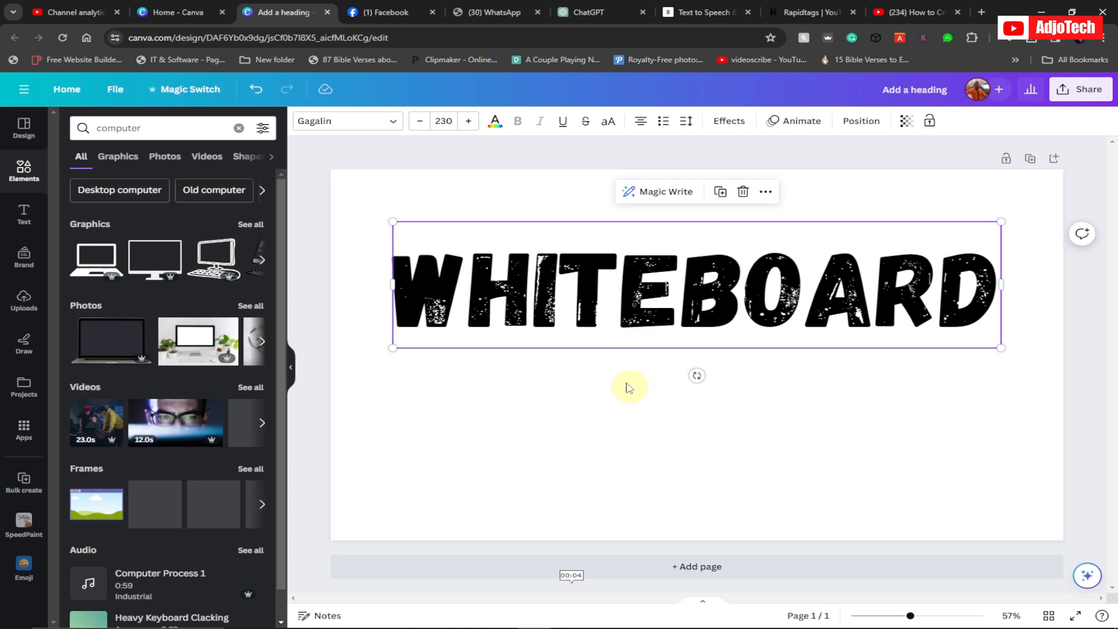
left_click(105, 158)
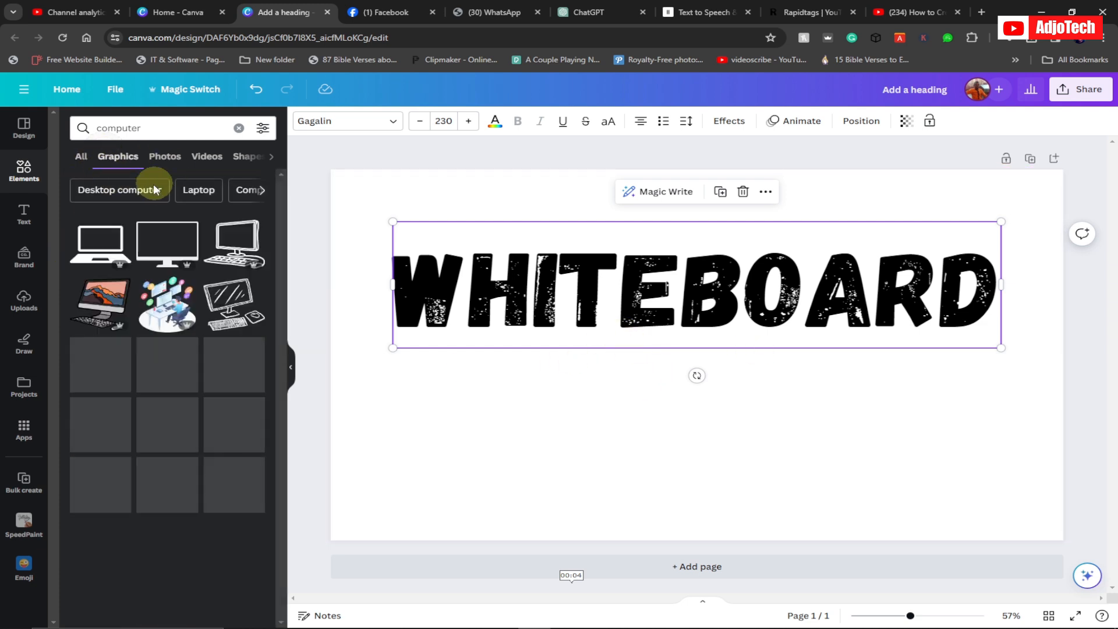
left_click_drag(111, 251, 668, 387)
left_click_drag(679, 445, 623, 431)
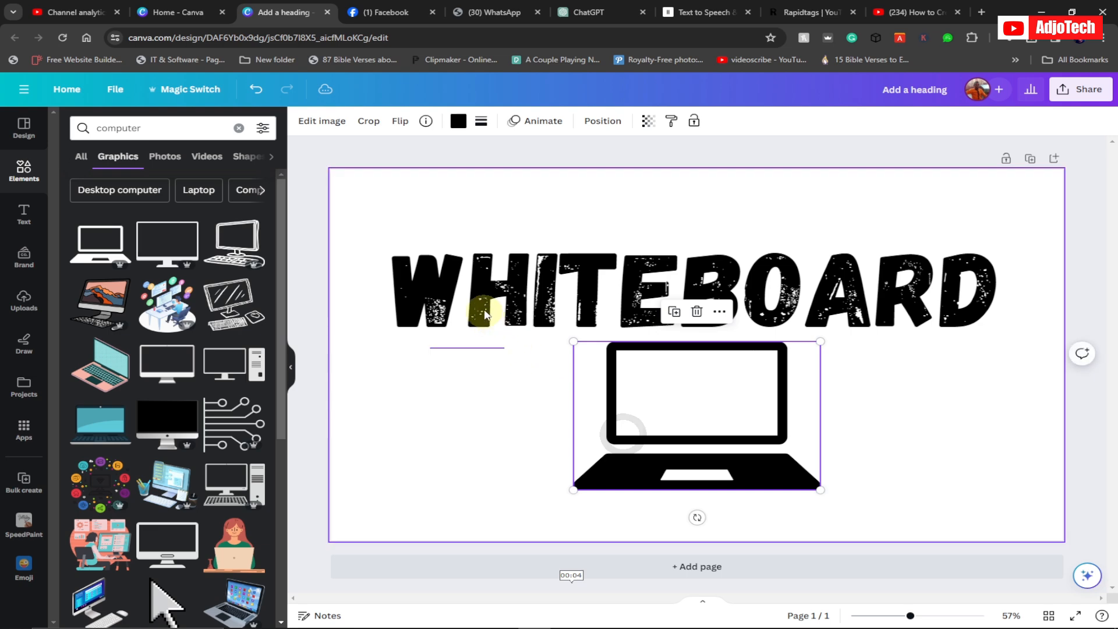
left_click_drag(481, 304, 482, 303)
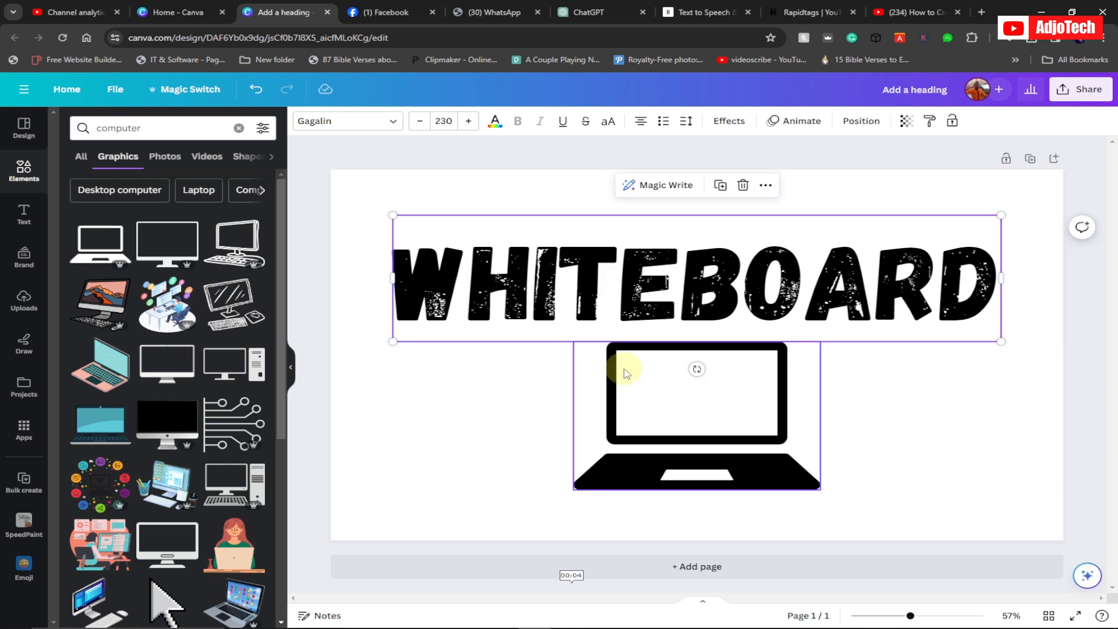
Step: Download the design as a PNG at 1,920 × 1,080 px and close the image preview
left_click(1081, 97)
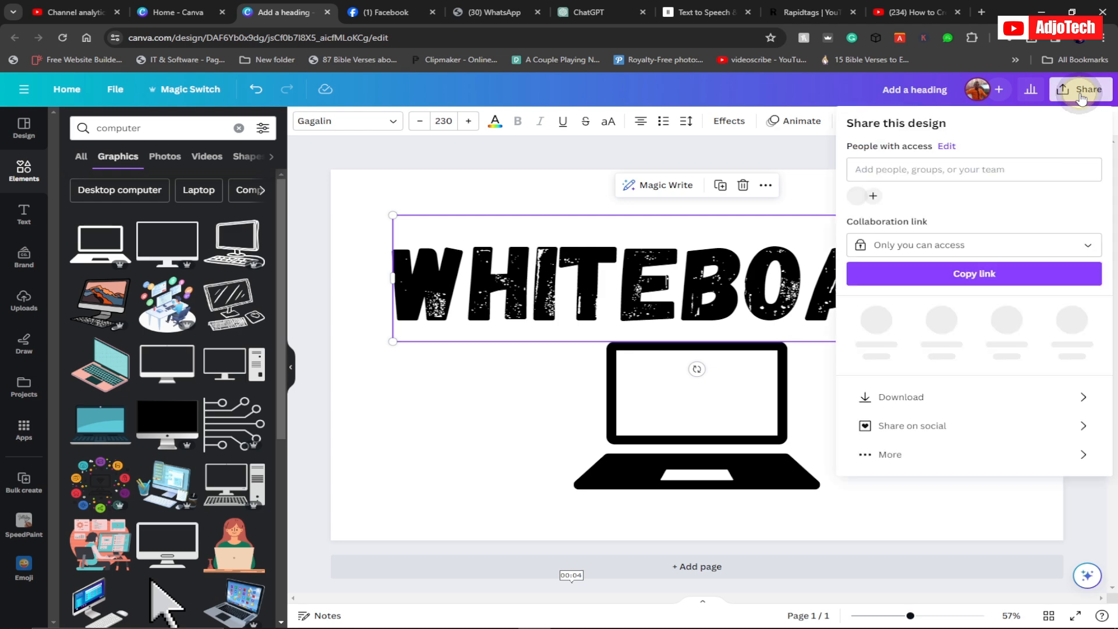
left_click(906, 391)
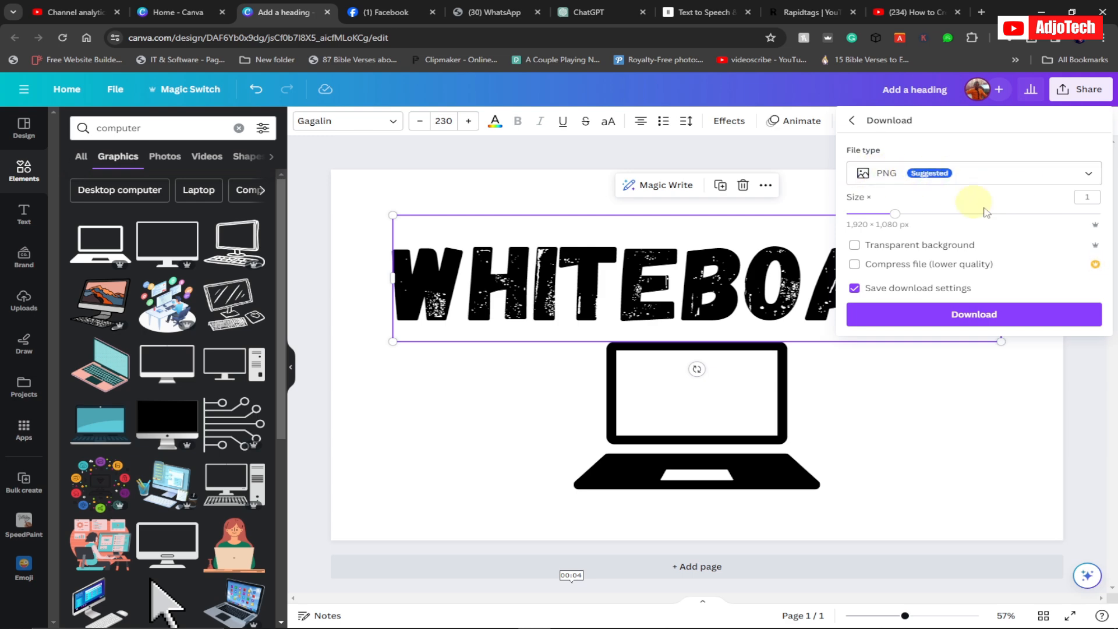
left_click(984, 317)
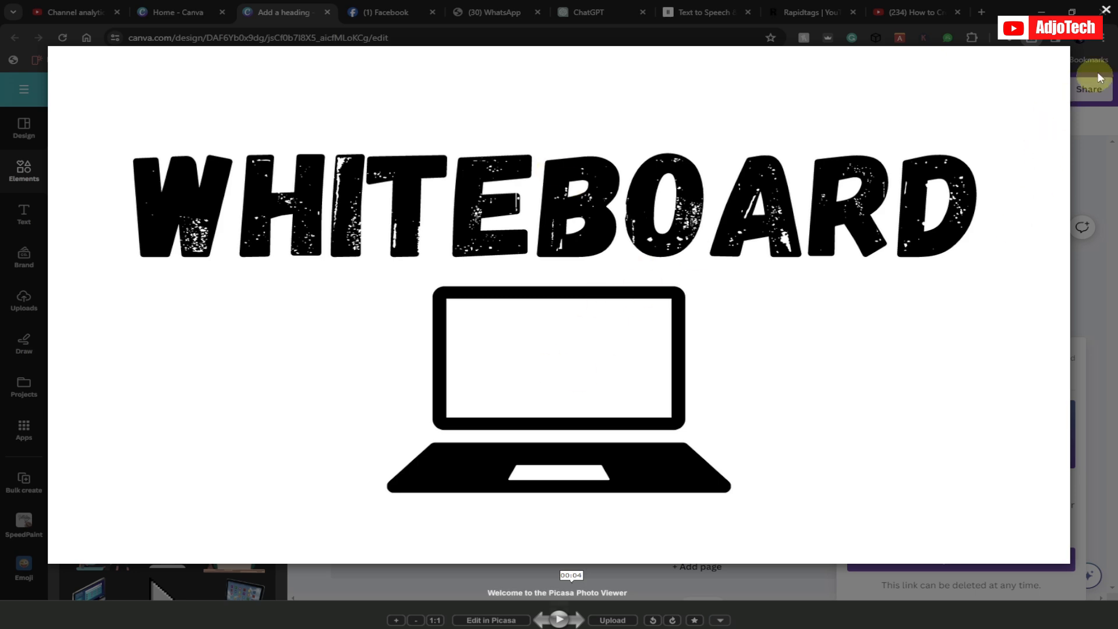
left_click(1105, 12)
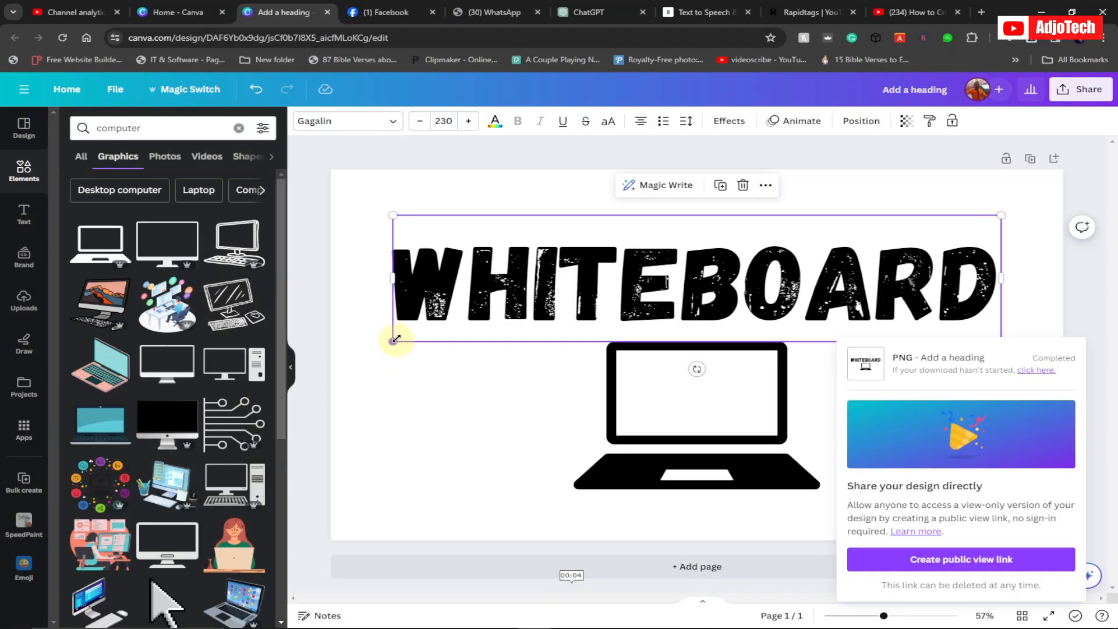
Step: Delete the heading and the laptop graphic to leave the page empty
left_click(502, 291)
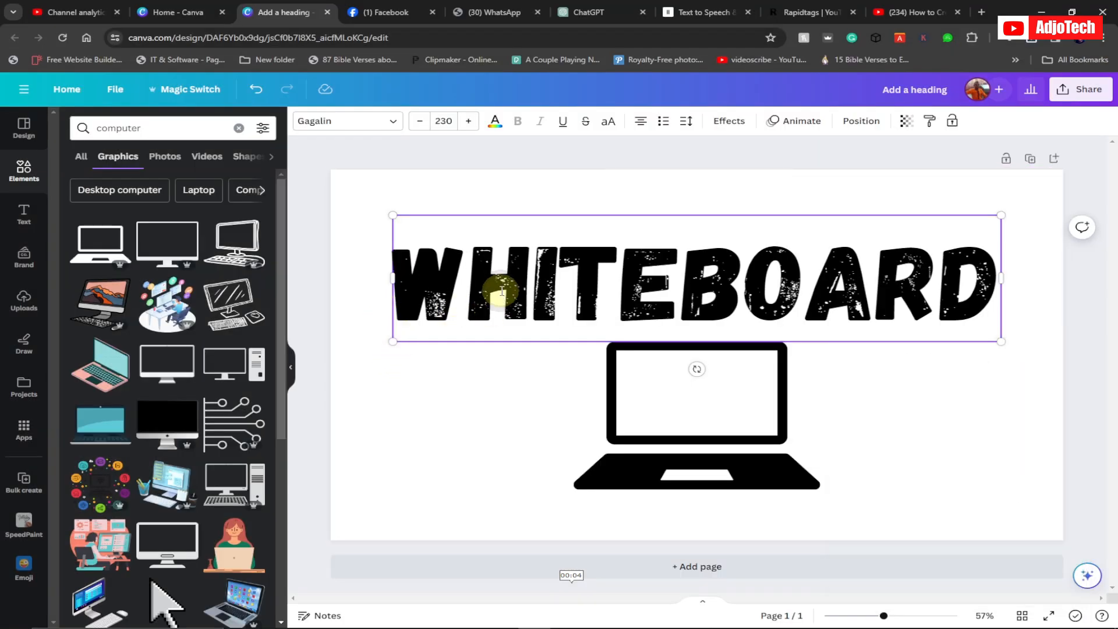
key("Delete")
left_click(643, 391)
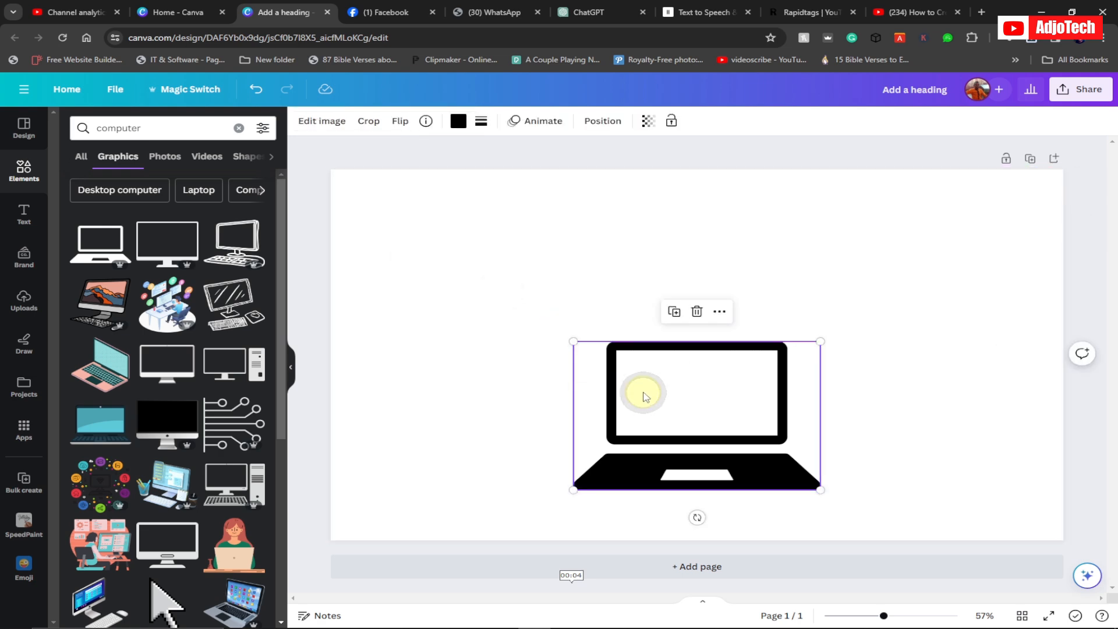
key("Delete")
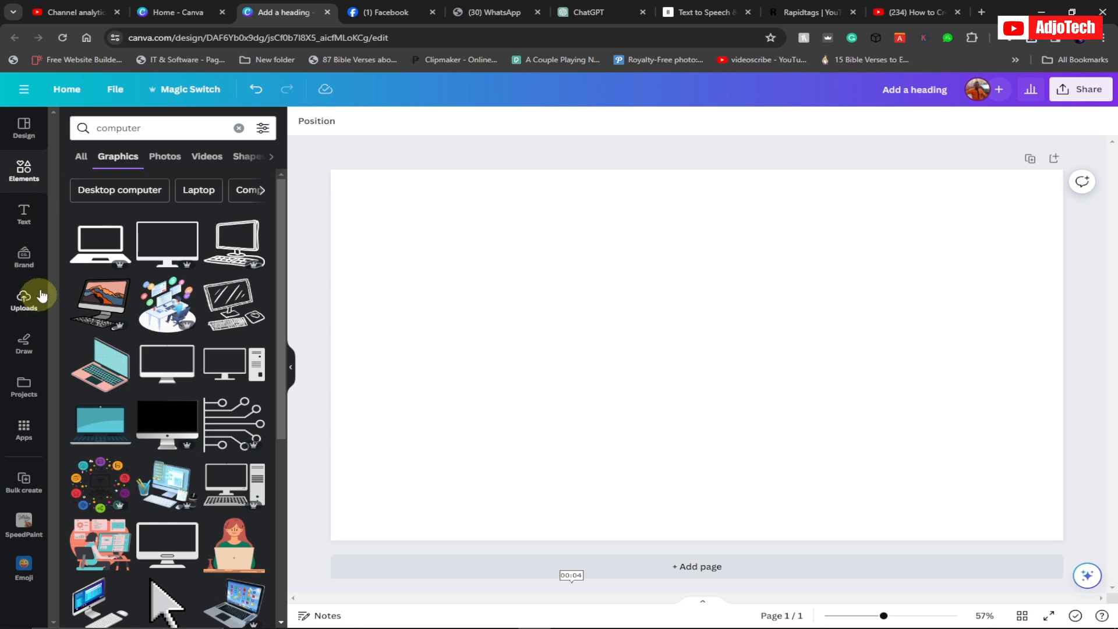
Step: Find the SpeedPaint app among the Canva apps and open it
left_click(24, 436)
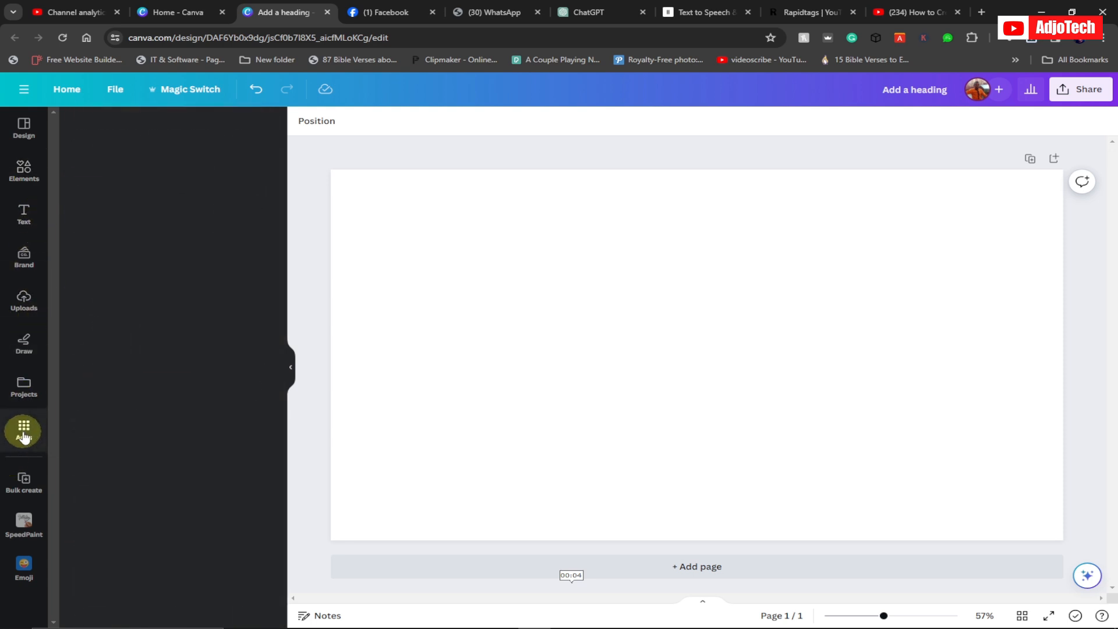
left_click(142, 127)
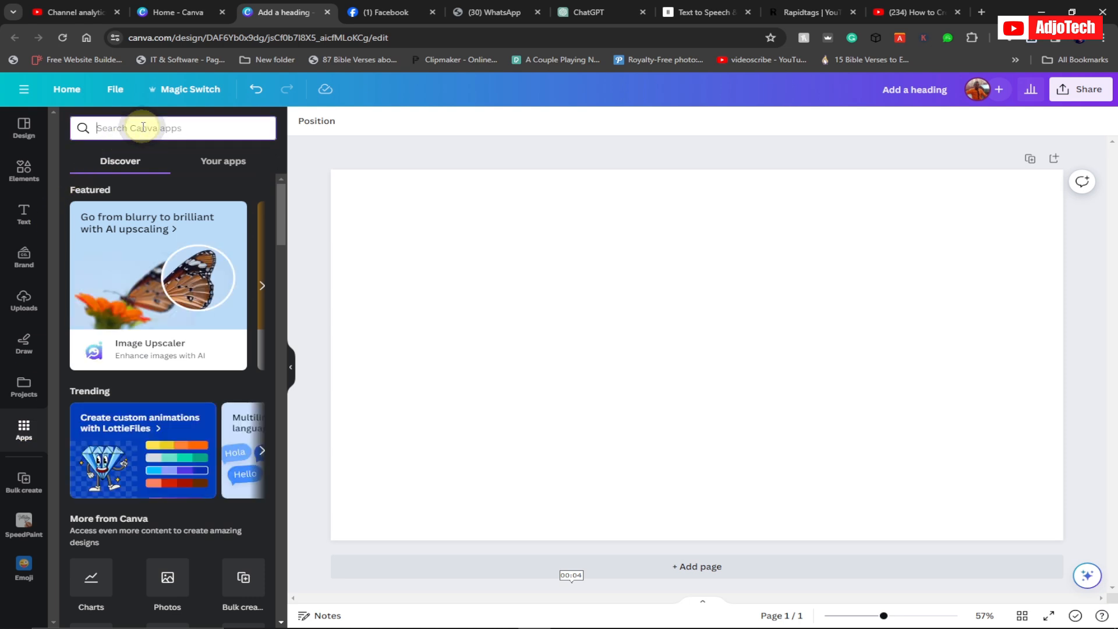
type("speed")
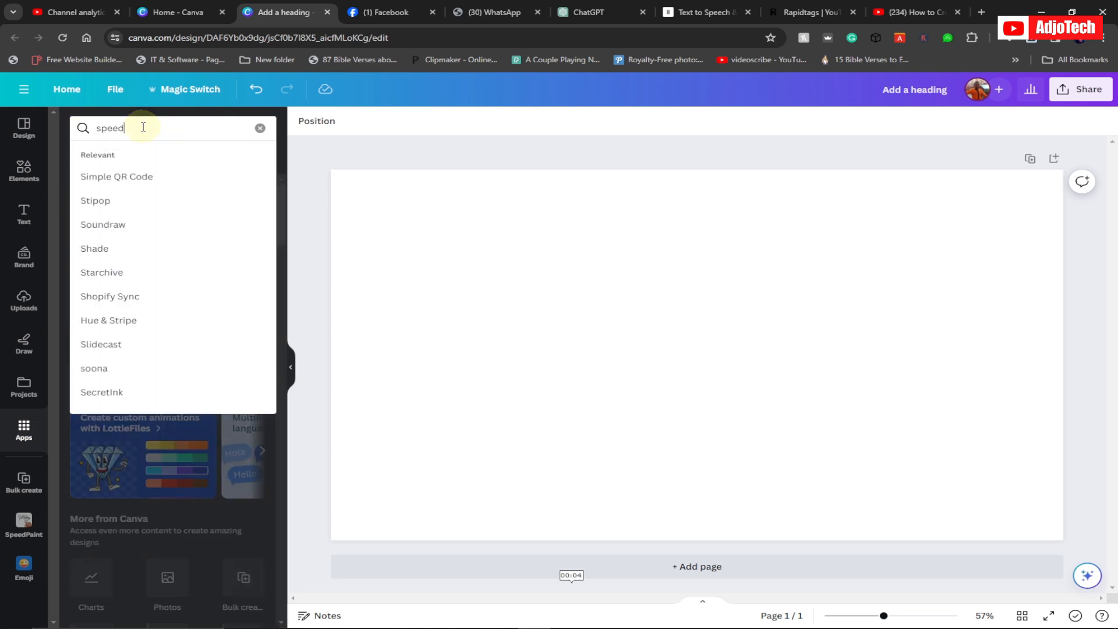
left_click(117, 176)
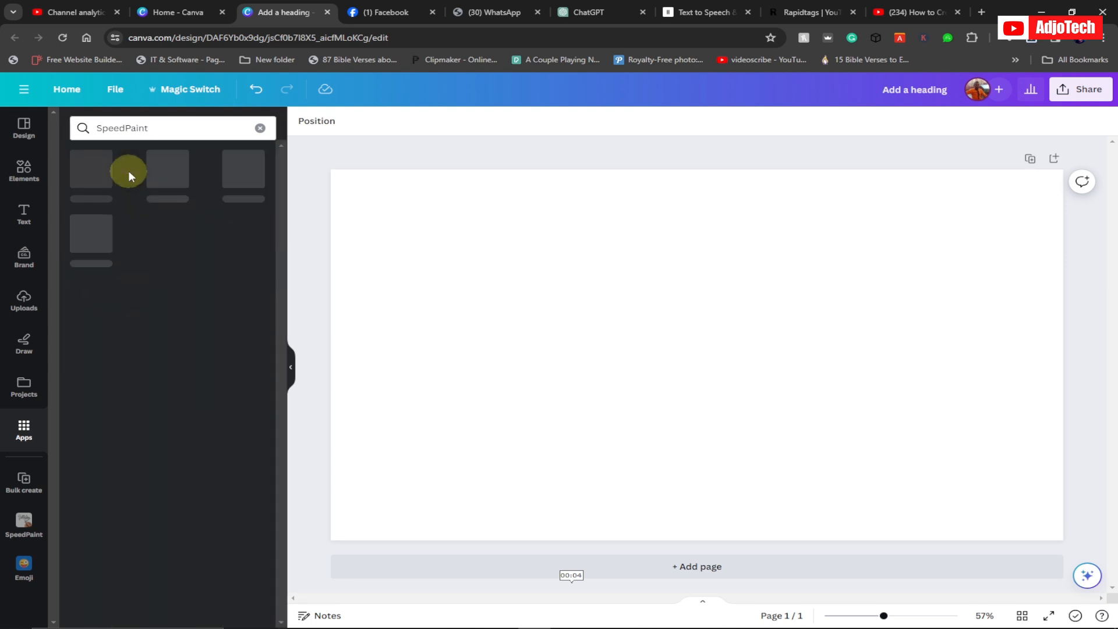
left_click(92, 175)
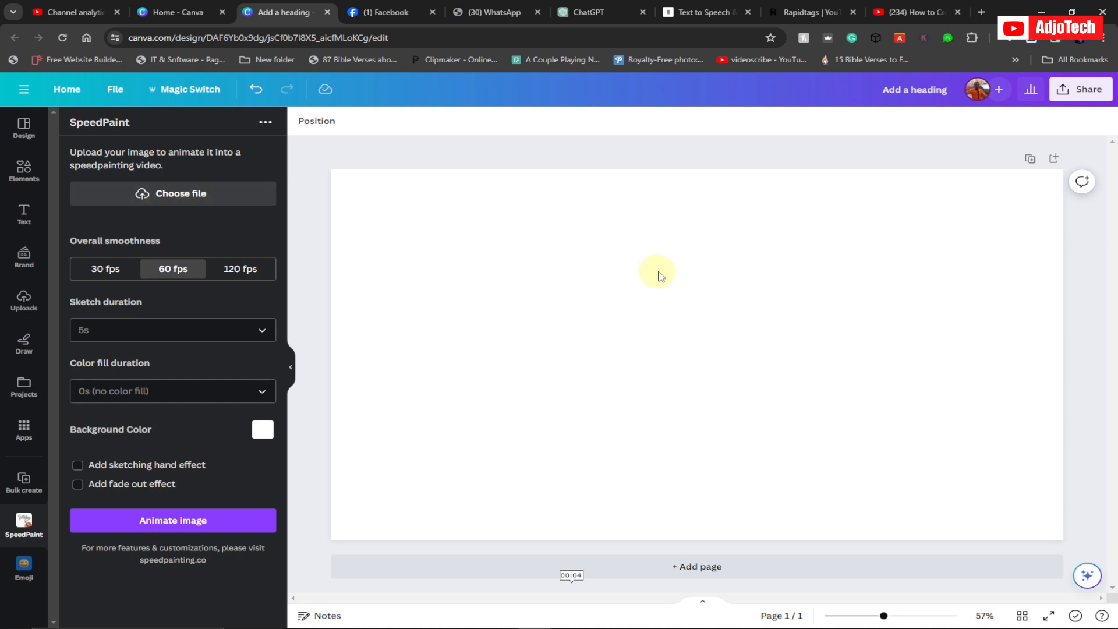
Step: Upload the downloaded "Add a heading" image to SpeedPaint
left_click(177, 190)
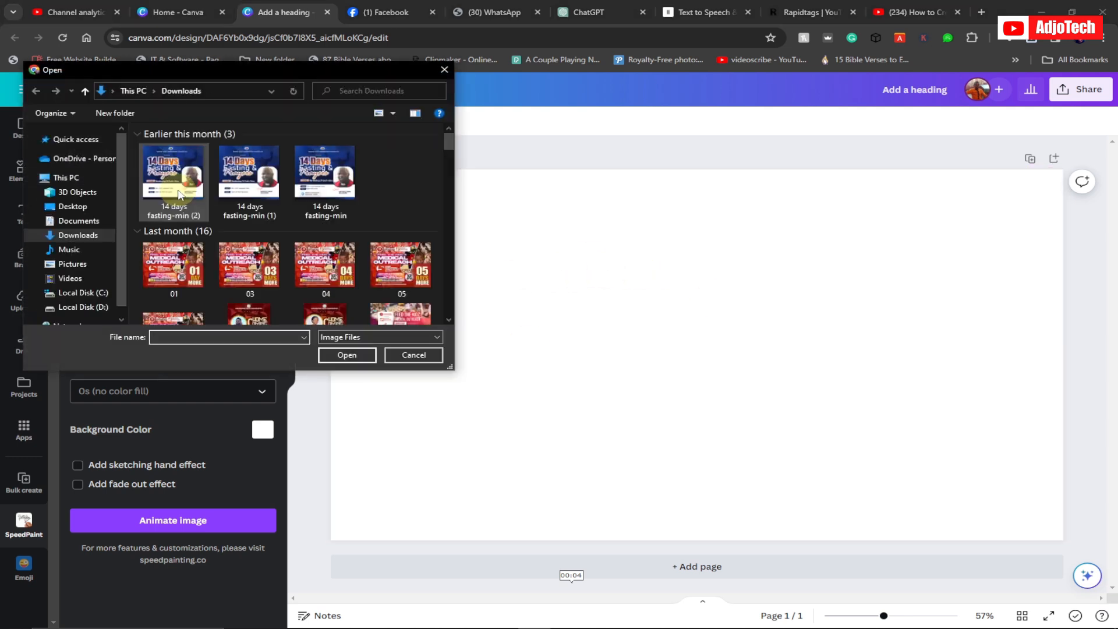
left_click(174, 191)
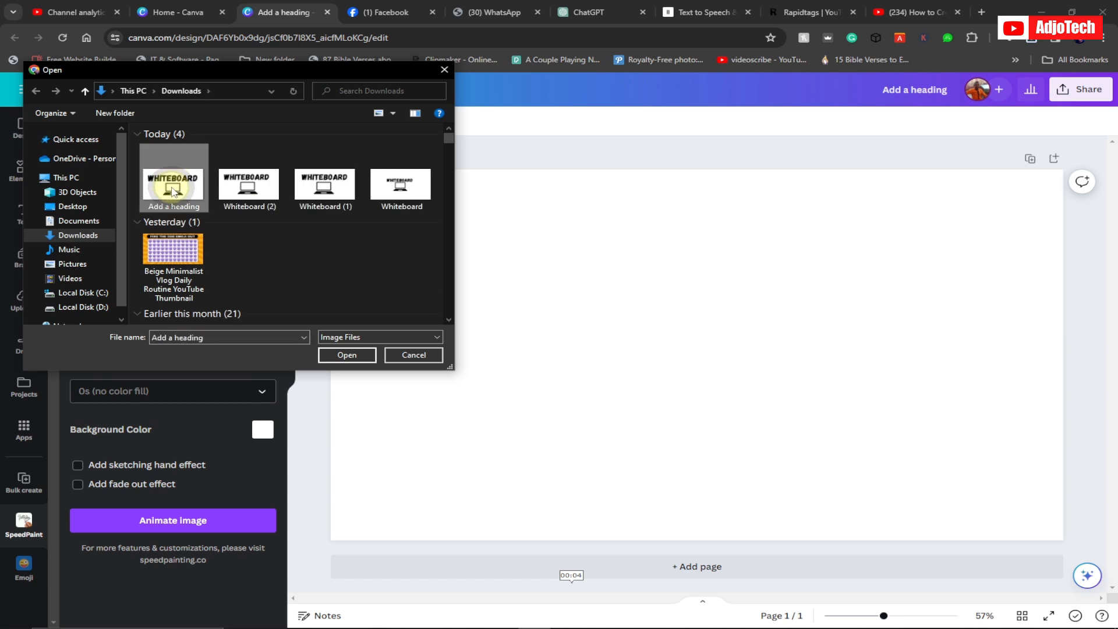
left_click(346, 355)
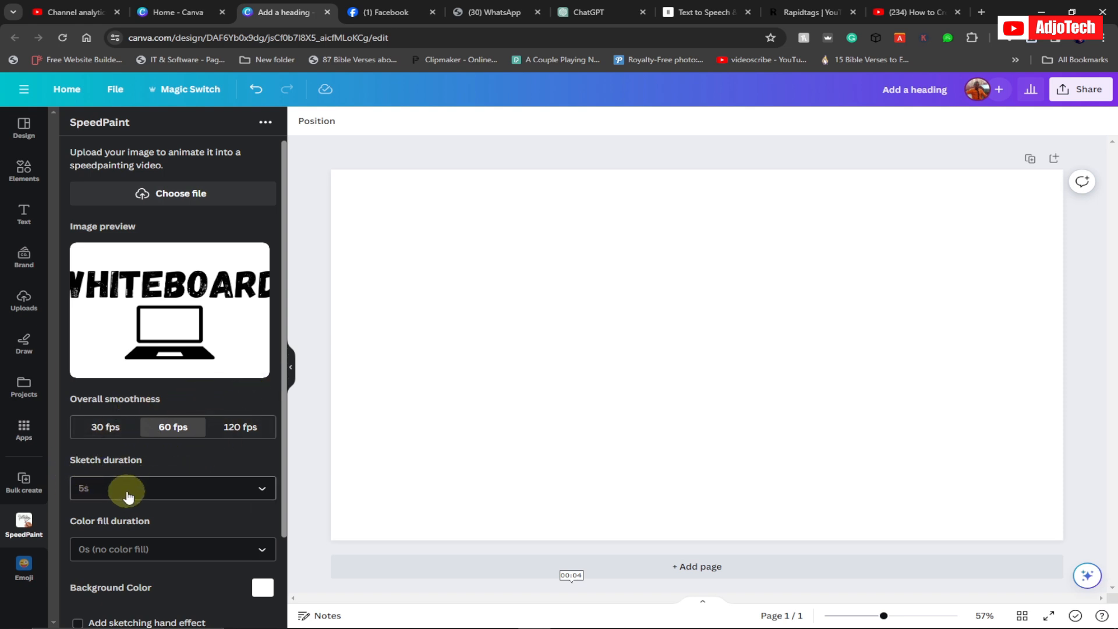
Step: Set sketch duration to 5s and color fill duration to 3s, enable the sketching hand effect, and animate the image
left_click(107, 489)
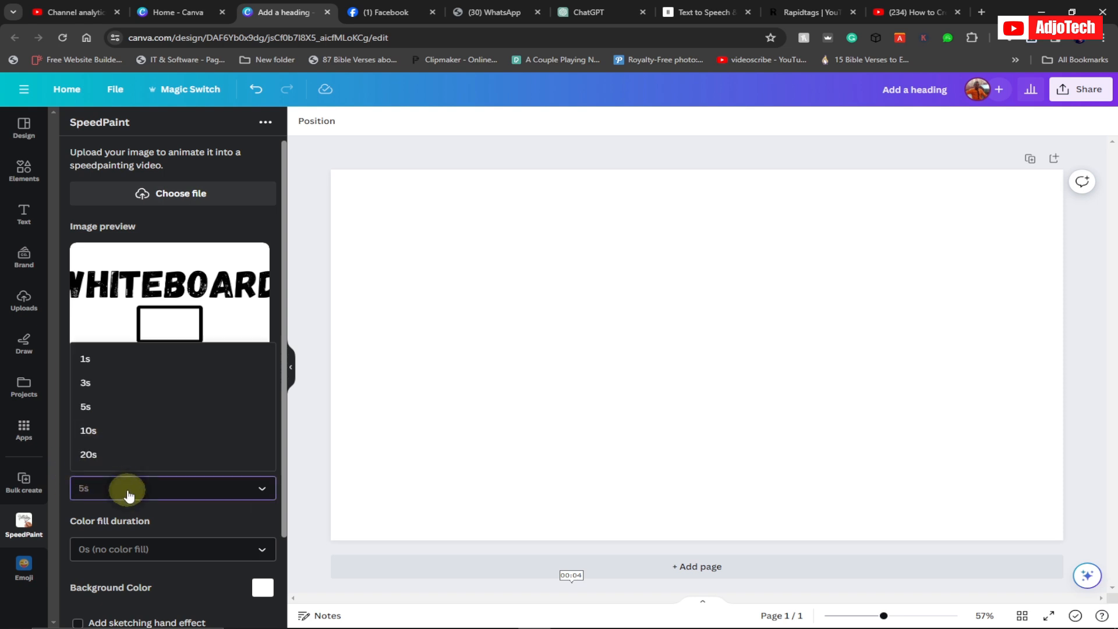
left_click(93, 407)
scroll(233, 436, "down", 2)
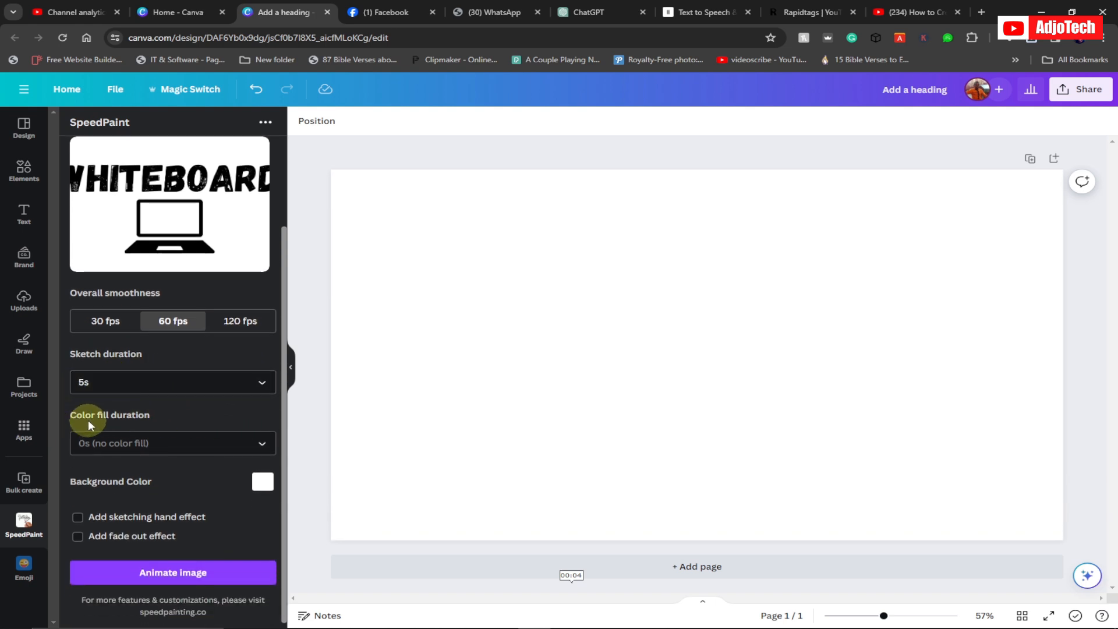
left_click(130, 445)
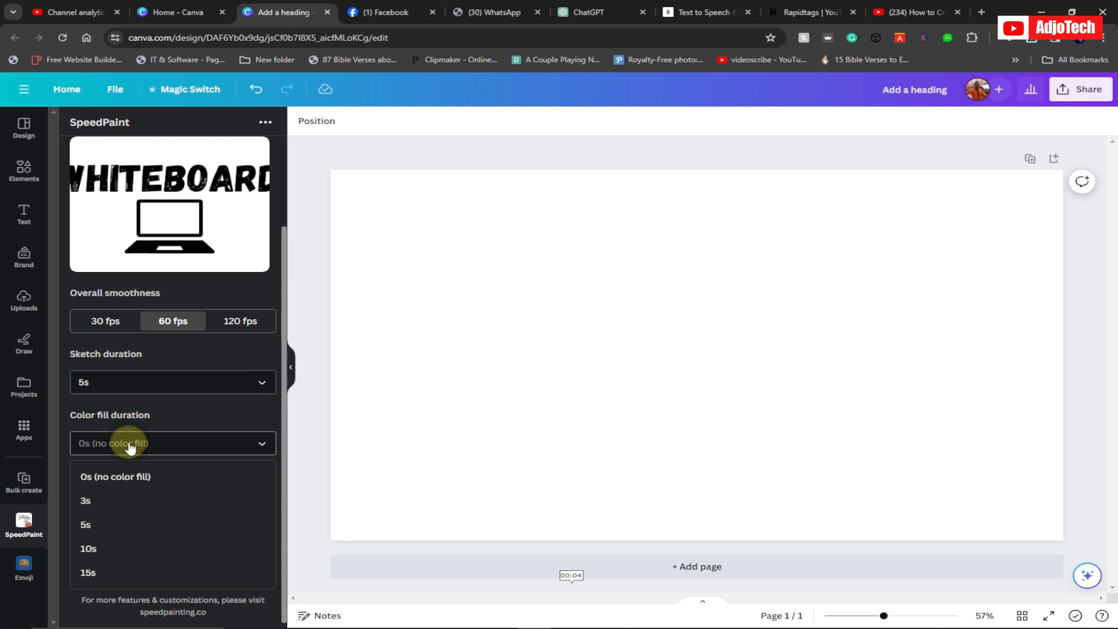
left_click(103, 500)
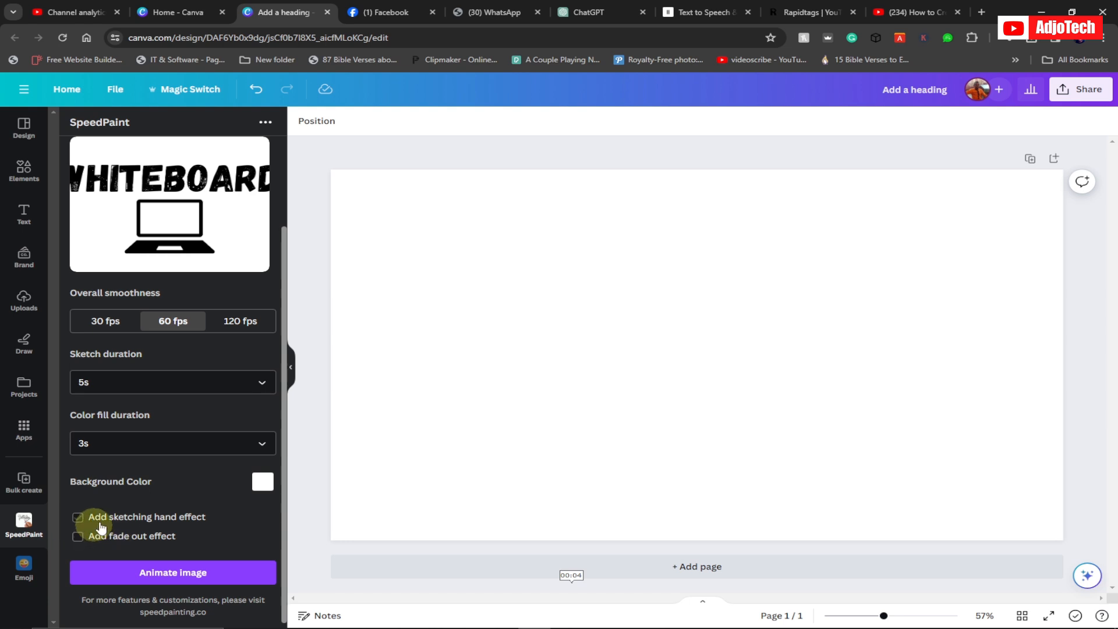
left_click(77, 518)
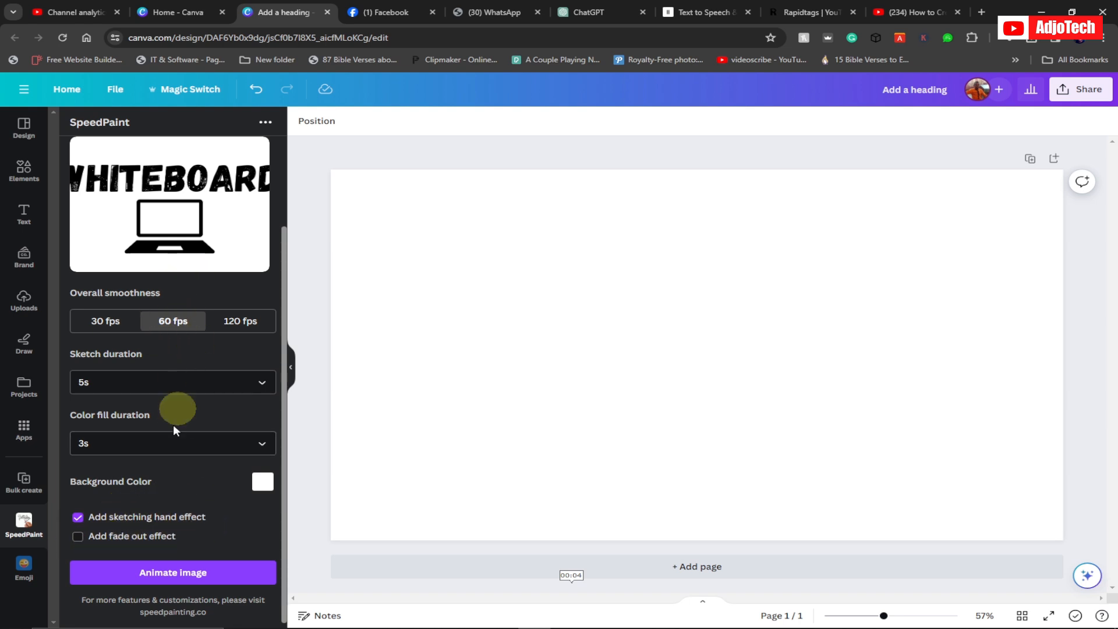
left_click(173, 574)
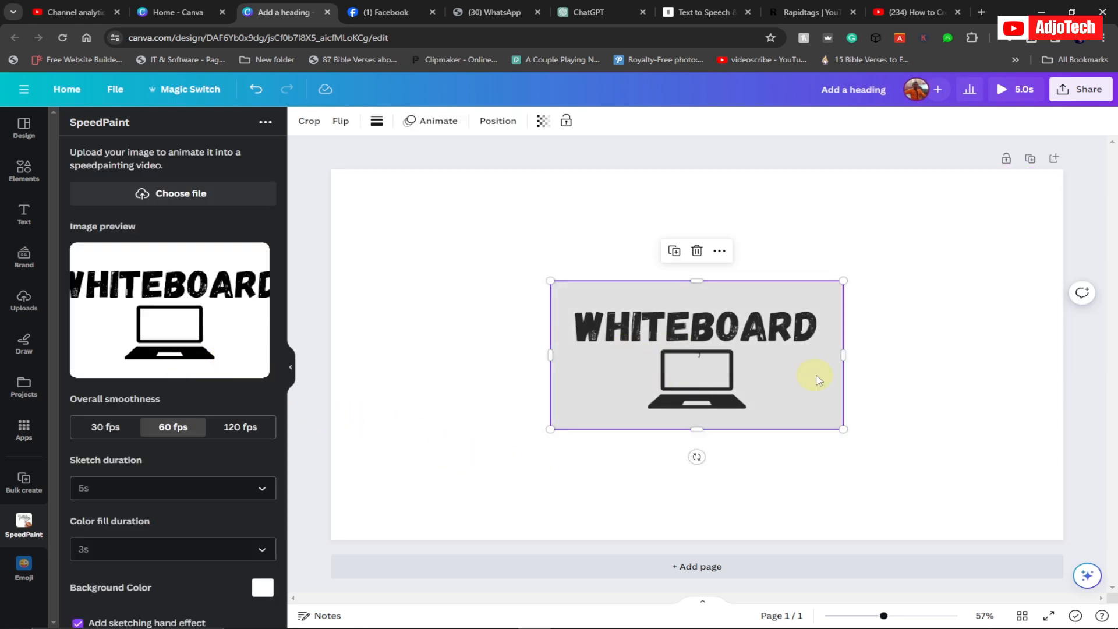
Step: Enlarge the generated animation to cover the whole page and play it
left_click_drag(551, 280, 321, 176)
mouse_move(843, 429)
left_mouse_down()
mouse_move(985, 506)
mouse_move(1065, 532)
left_mouse_up()
left_click(698, 355)
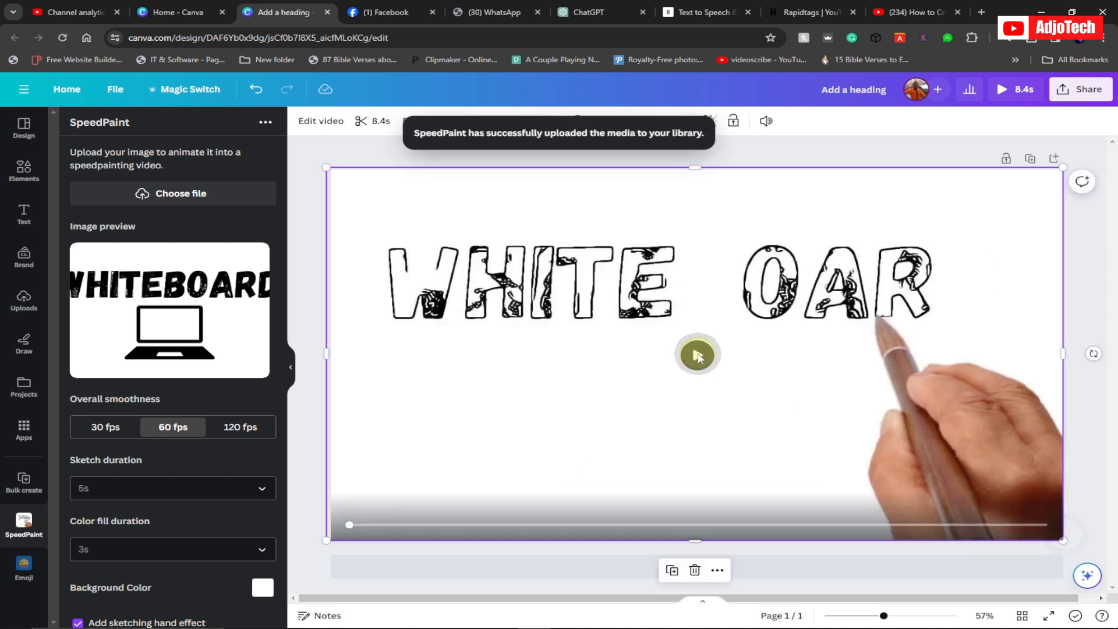